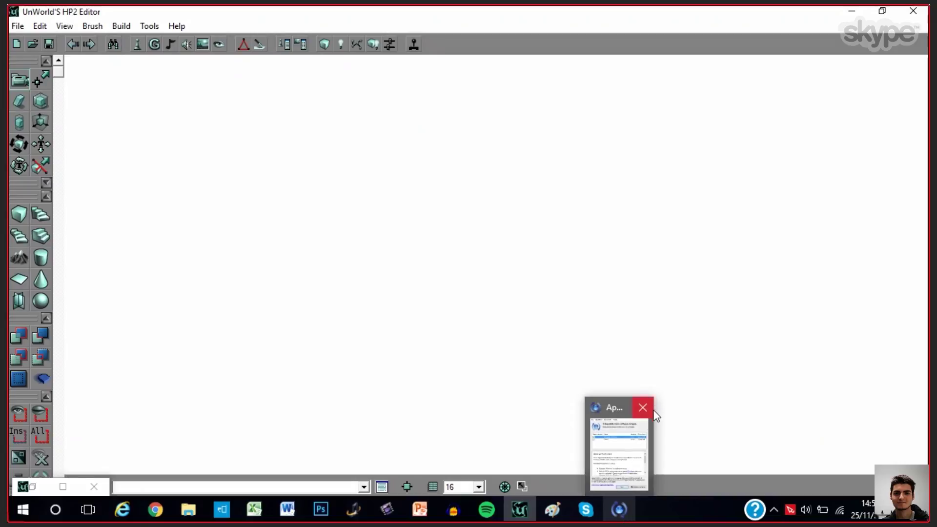
Close the software update window from its taskbar thumbnail.
left_click(651, 408)
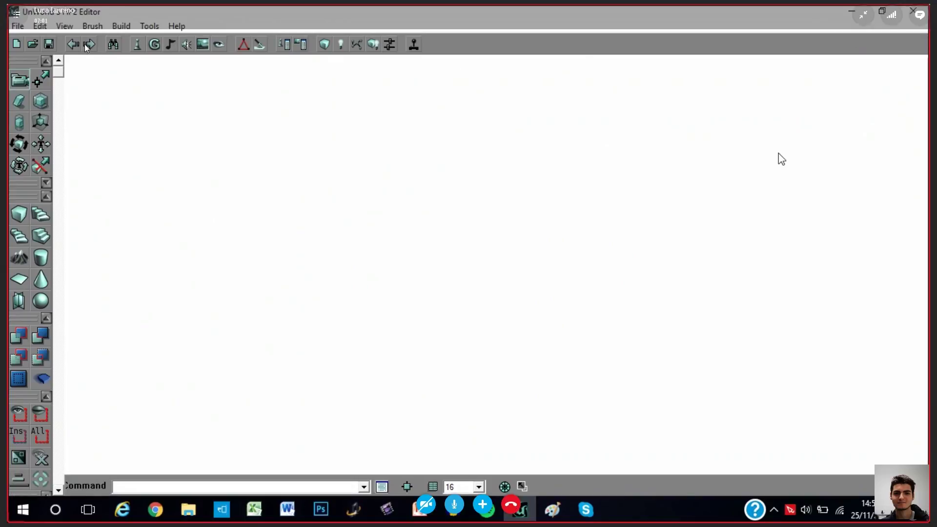
Close all open viewports and switch the viewports to Floating mode.
left_click(66, 27)
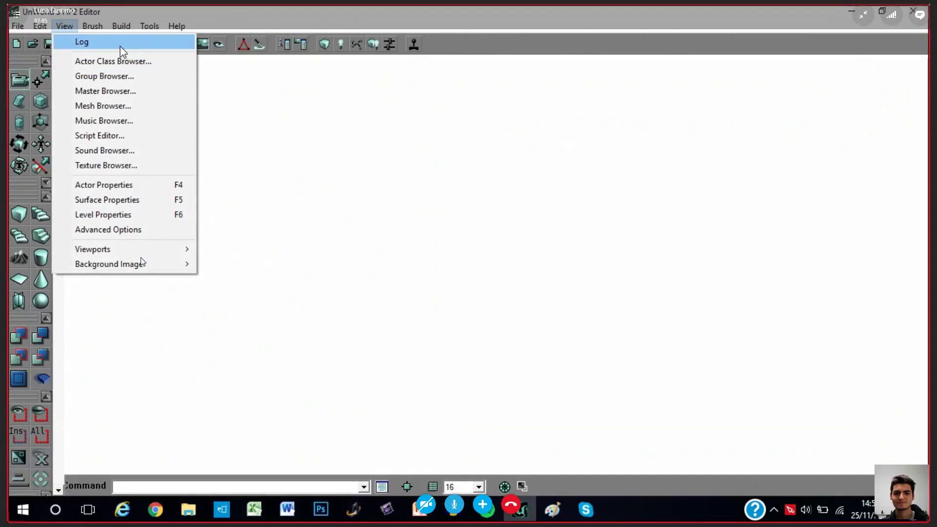
mouse_move(93, 249)
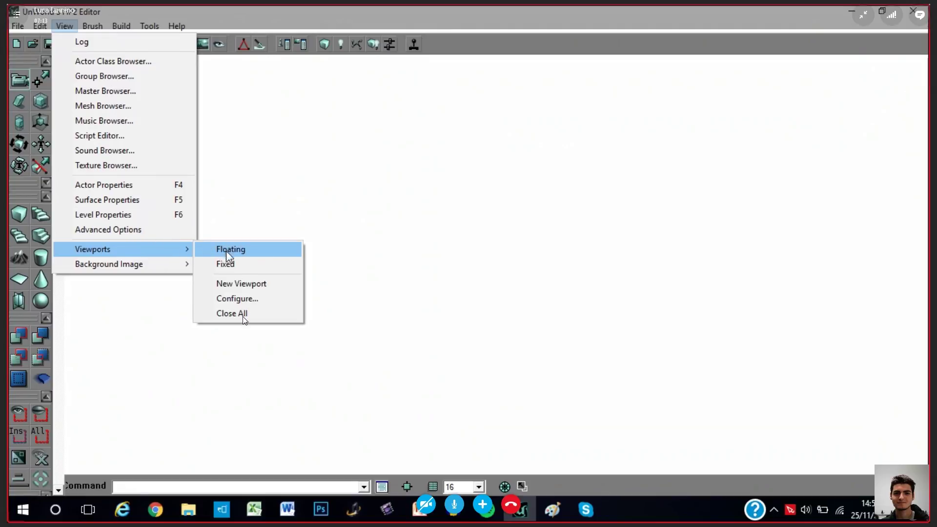
left_click(244, 313)
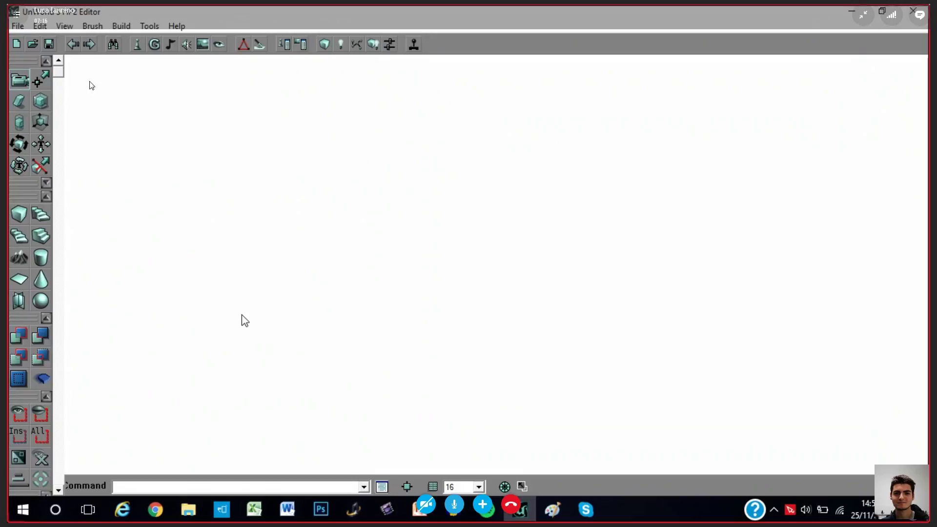
left_click(64, 26)
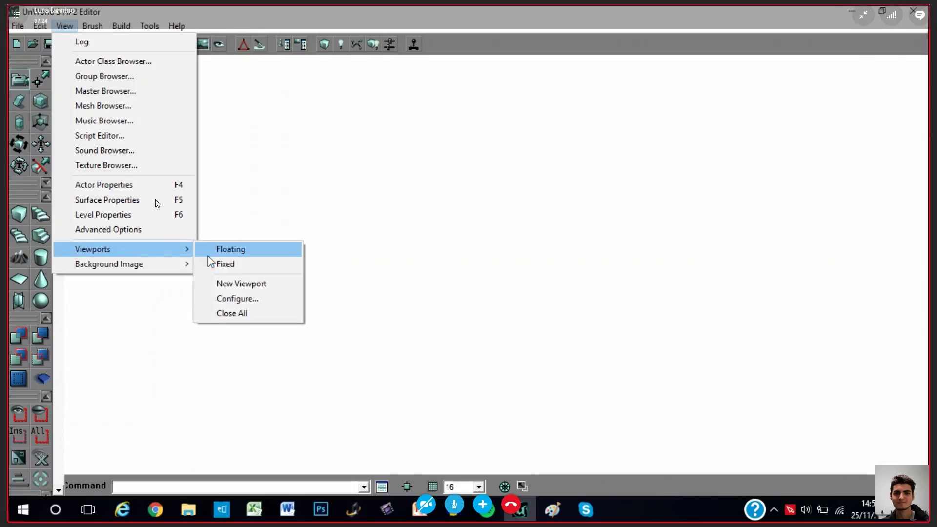
mouse_move(93, 249)
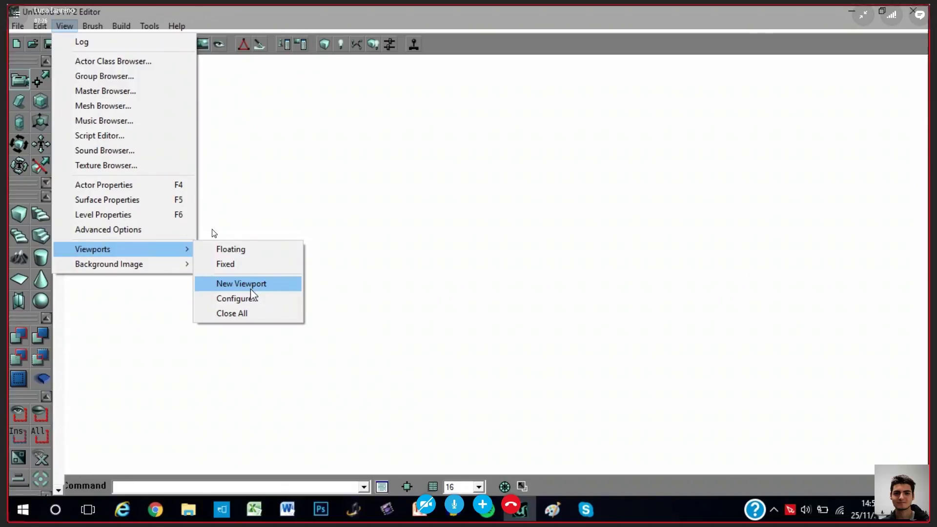
left_click(251, 252)
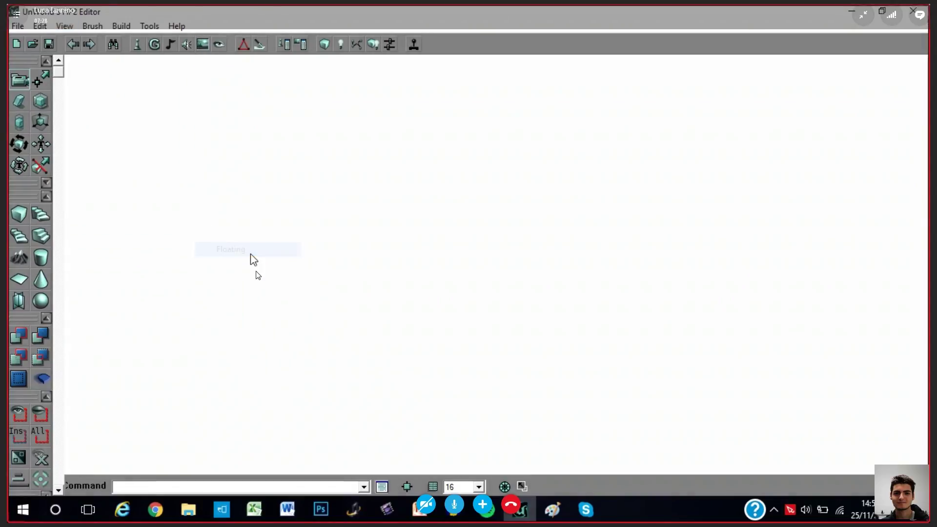
left_click(64, 27)
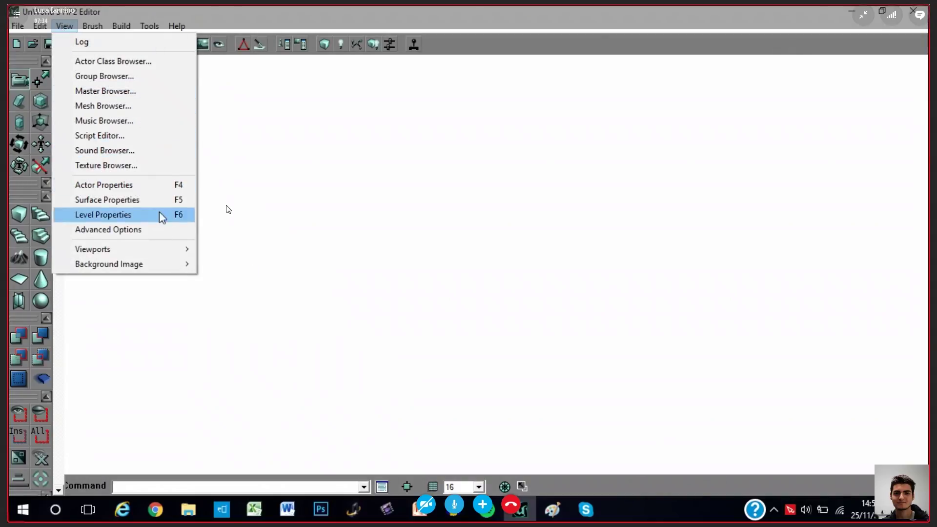
mouse_move(92, 248)
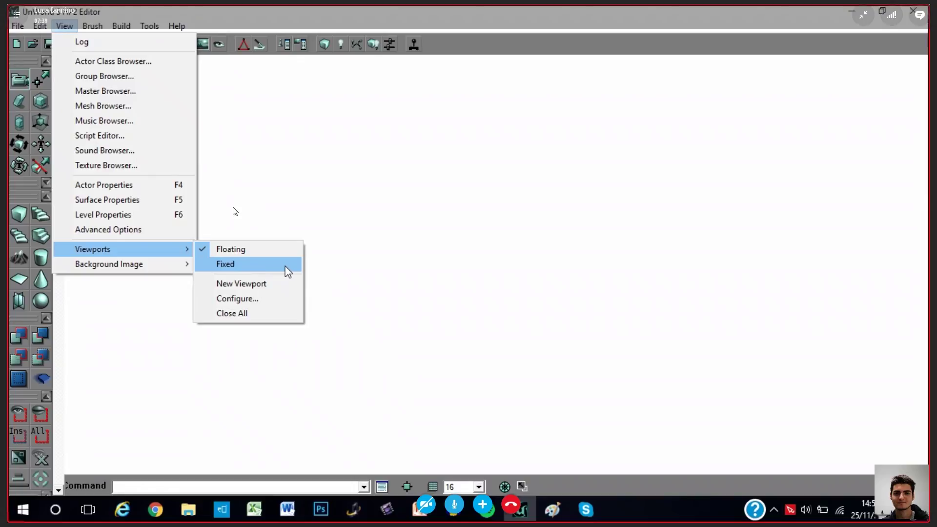
Apply the three-over-one layout: Top, Front and Side above Dynamic Light.
left_click(239, 300)
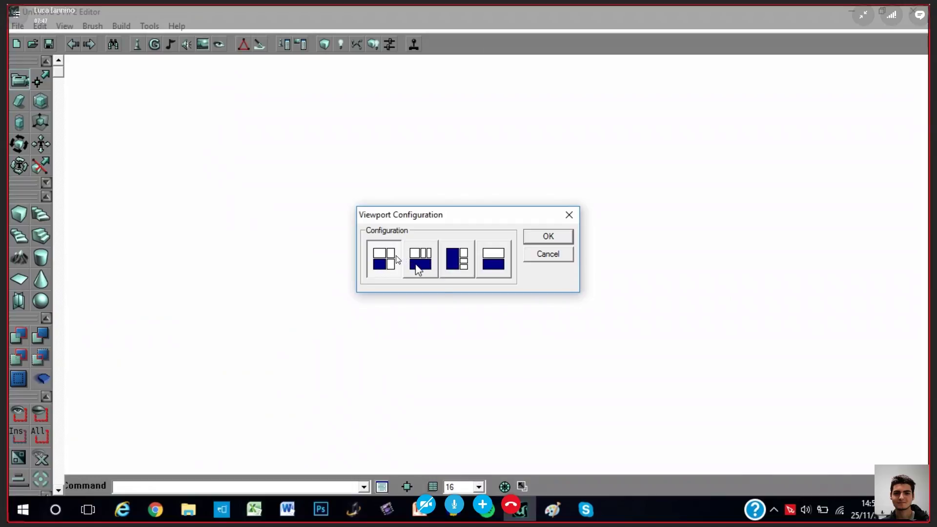
left_click(417, 270)
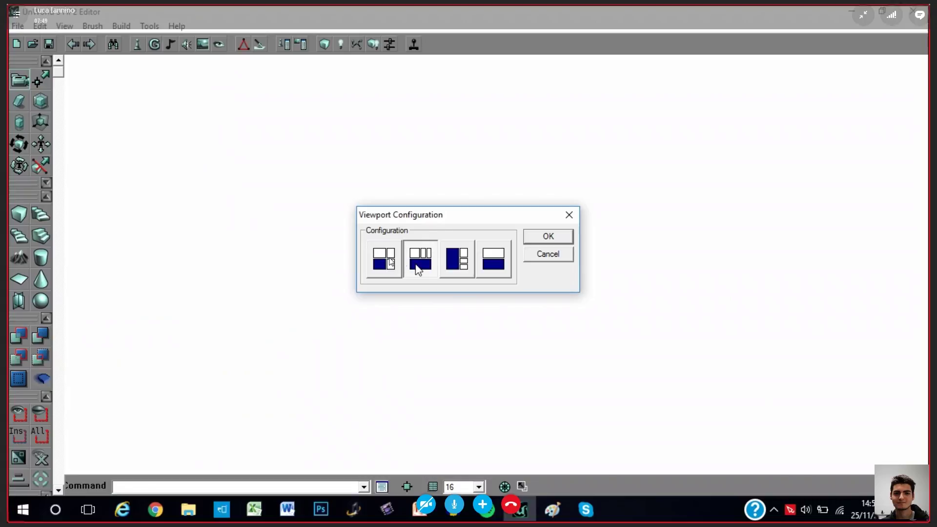
left_click(562, 241)
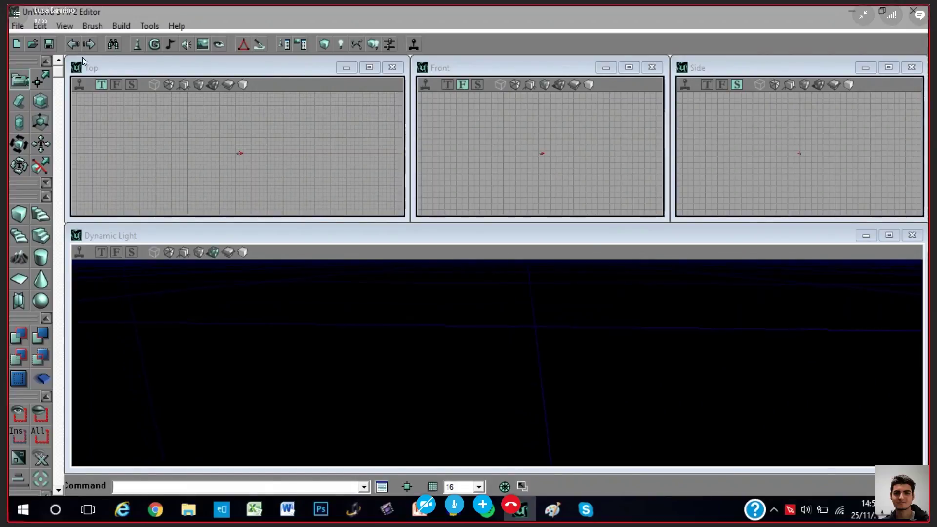
Set the viewports to Fixed so they dock into the editor area.
left_click(67, 26)
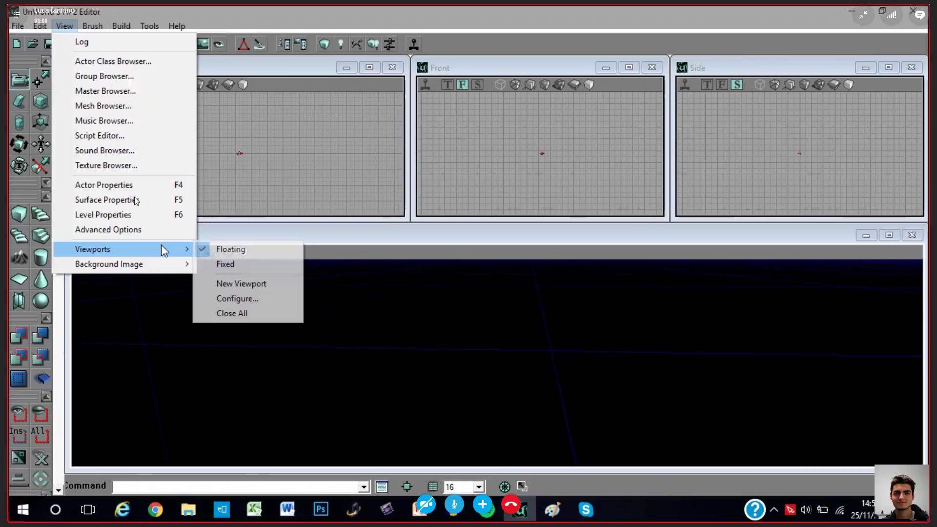
mouse_move(93, 249)
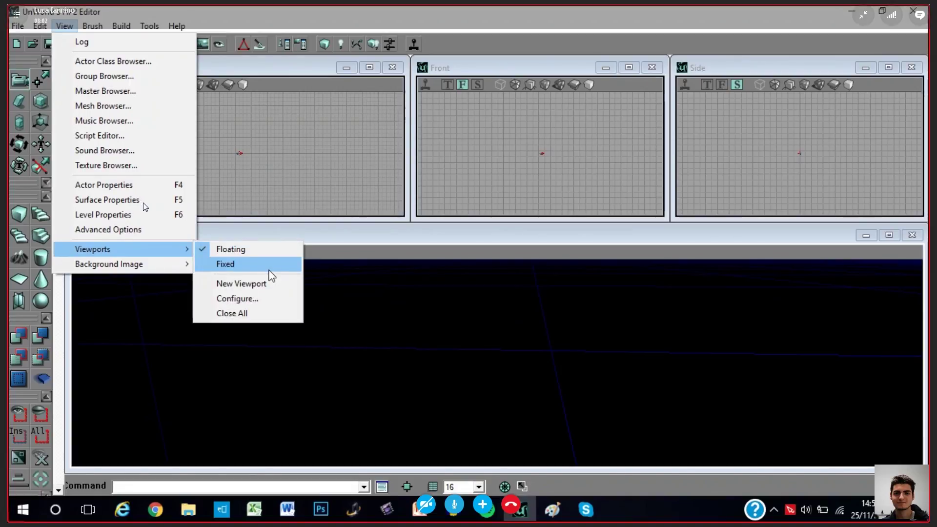
left_click(265, 267)
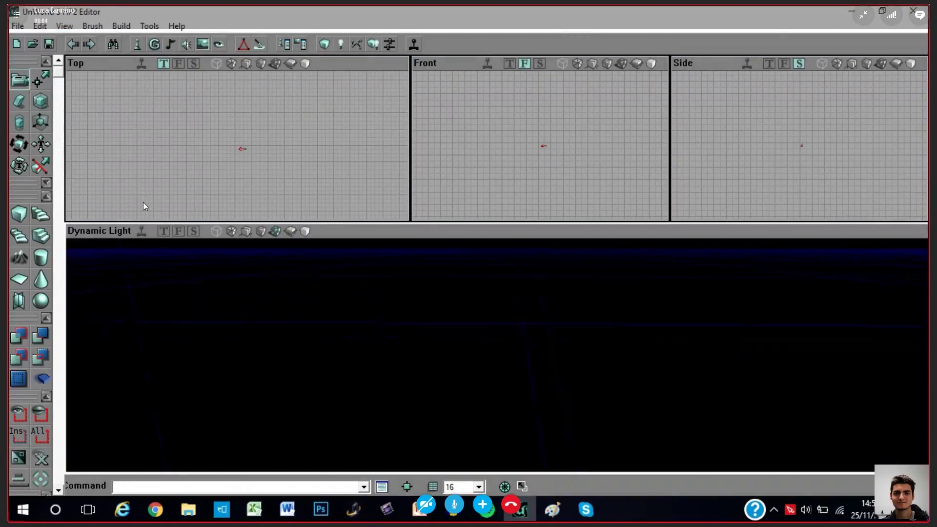
left_click(17, 25)
Open the map Entryhall_hubedited.unr from the LucasMaps folder.
left_click(98, 70)
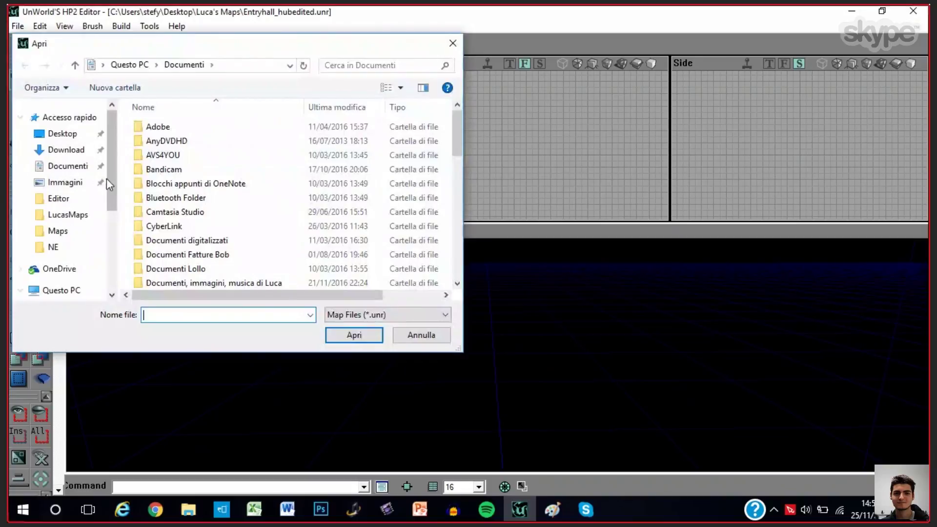
scroll(107, 165, "down", 2)
left_click(70, 171)
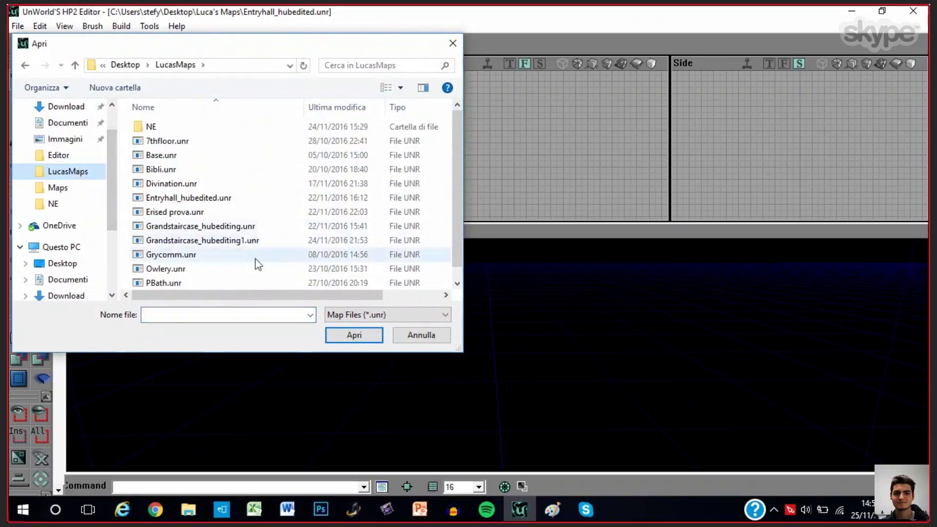
left_click(213, 198)
double_click(212, 198)
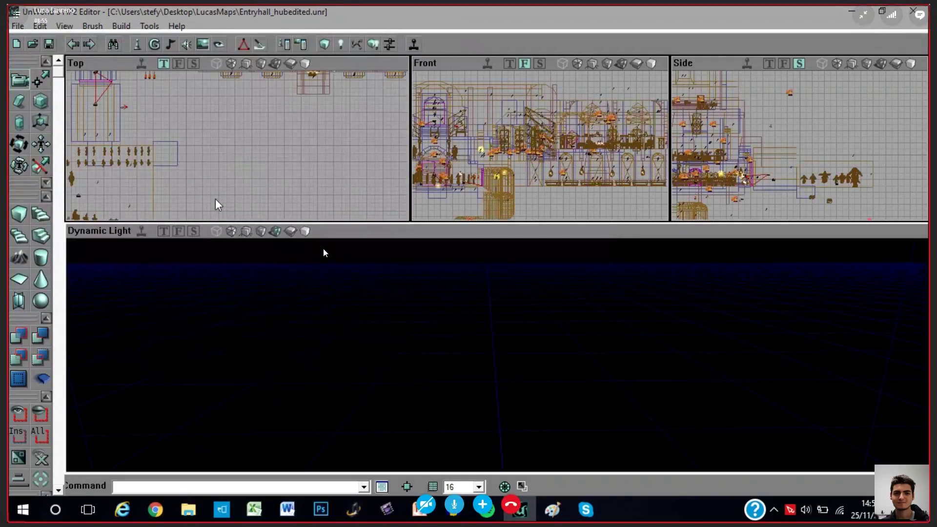
Switch the 3D view to Direct3D9 rendering and pull the camera back.
right_click(464, 231)
left_click(514, 366)
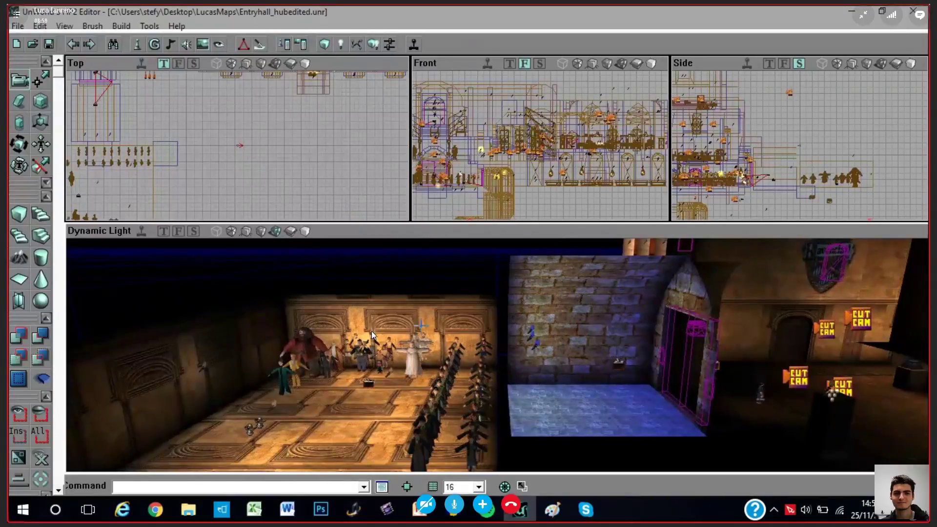
left_click_drag(506, 360, 405, 253)
Try another renderer, then settle on OpenGL, turning toward the hall of characters.
right_click(408, 235)
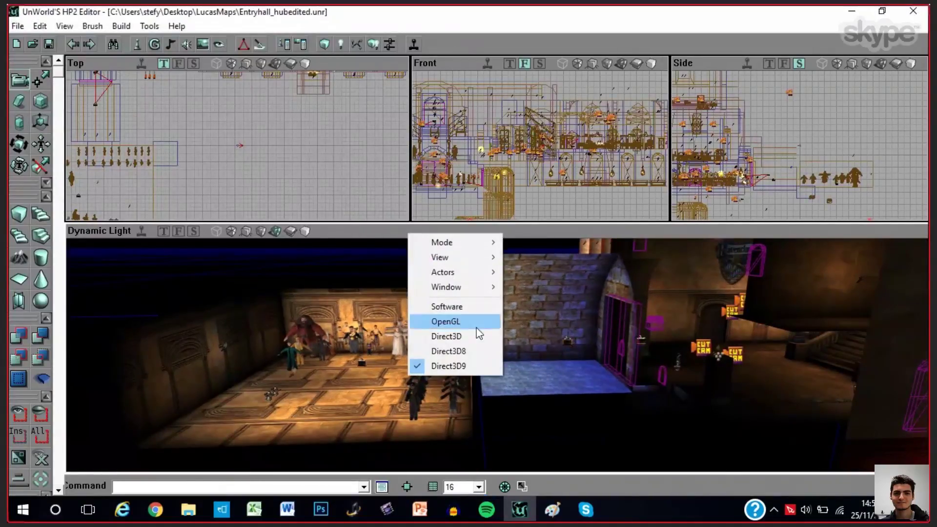
left_click(462, 355)
mouse_move(463, 356)
left_mouse_down()
mouse_move(370, 330)
mouse_move(381, 242)
left_mouse_up()
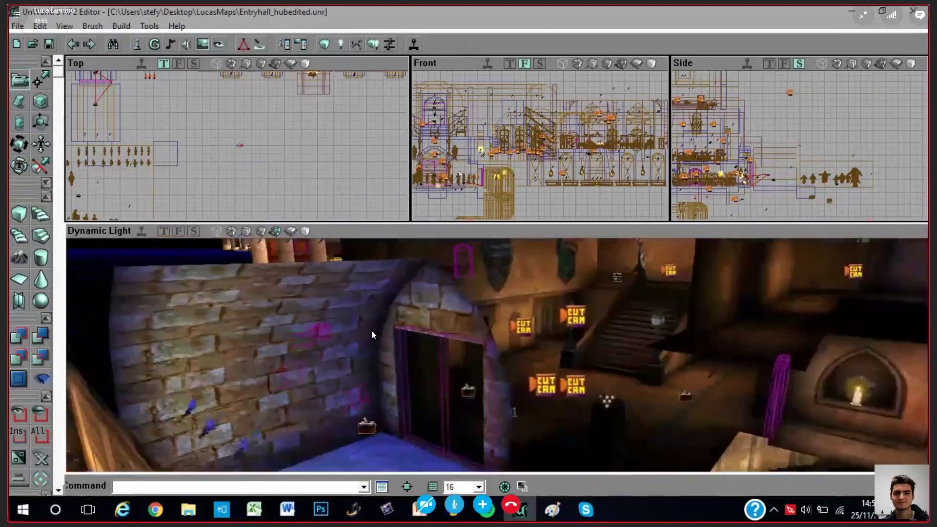
right_click(381, 235)
left_click(424, 327)
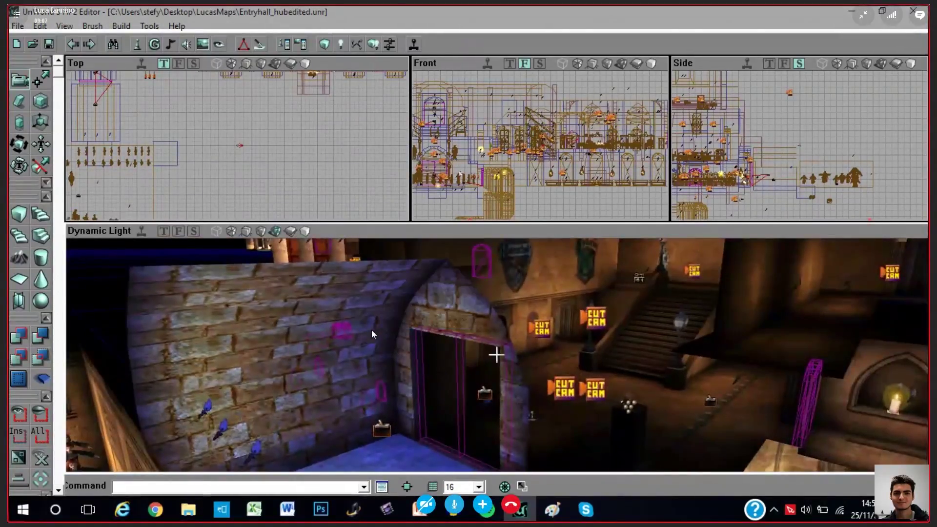
left_click_drag(425, 326, 371, 330)
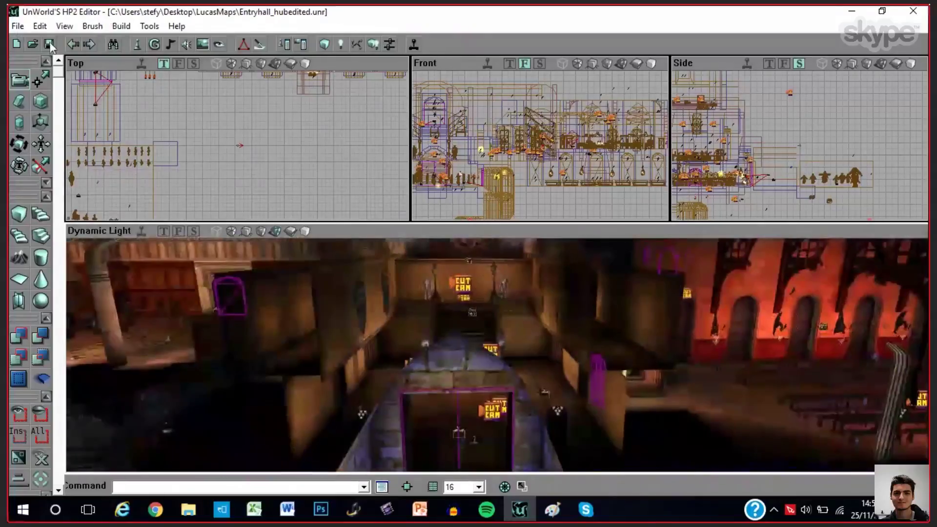
Fly the 3D camera forward to frame the grand staircase and house banners.
left_click_drag(528, 413, 527, 414)
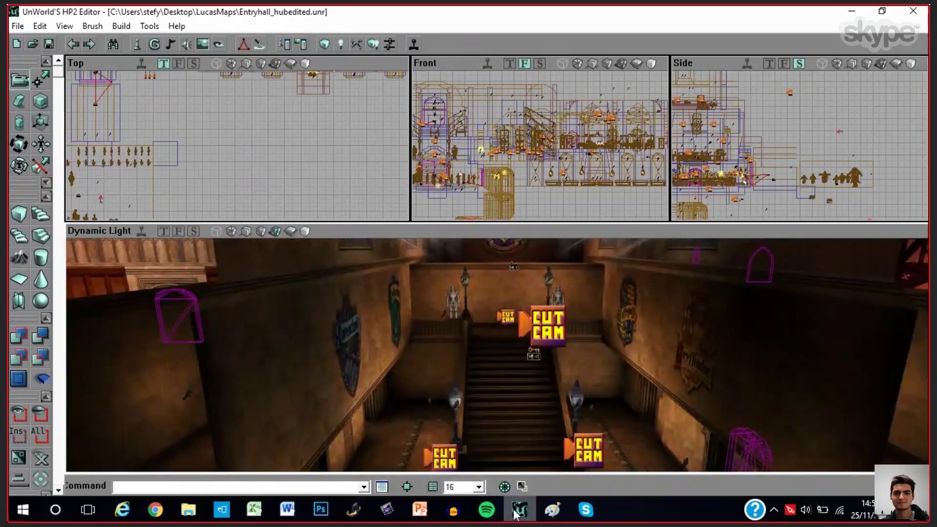